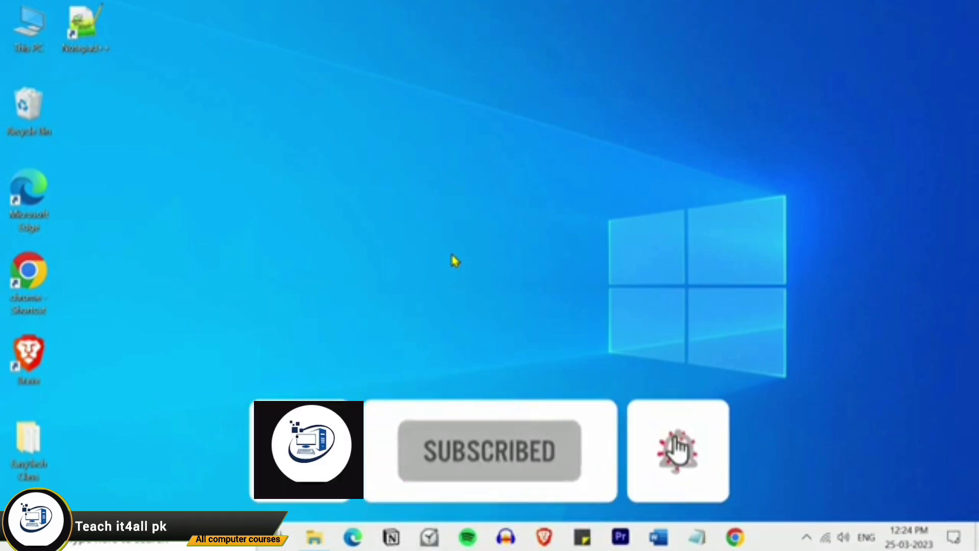
Look through the contents of Local Disk (C:) and Personal Files (D:) in File Explorer, and close the window.
left_click(317, 536)
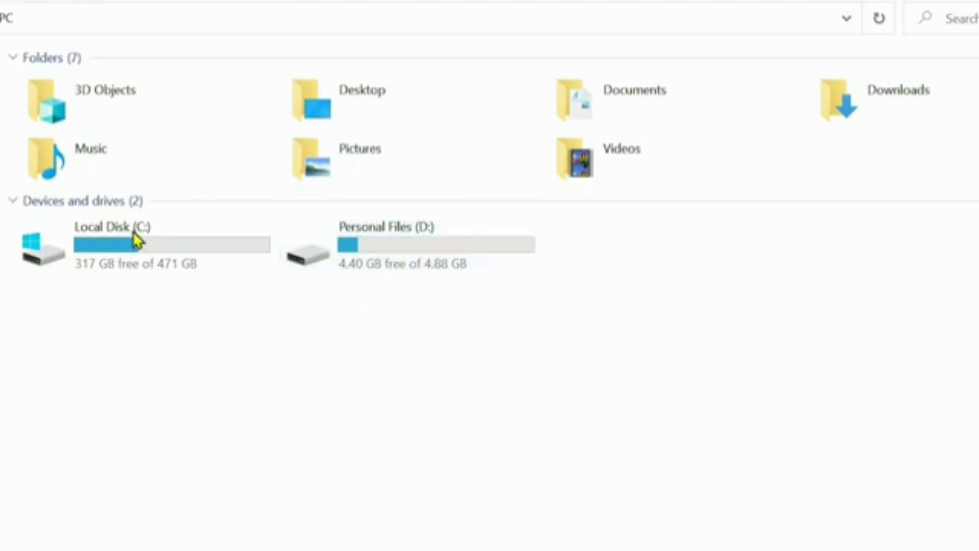
double_click(153, 253)
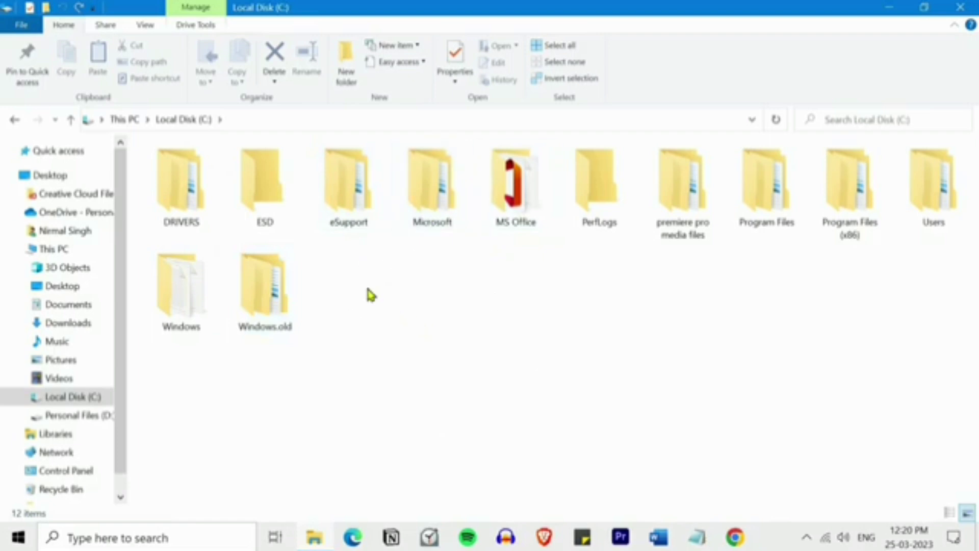
left_click(134, 121)
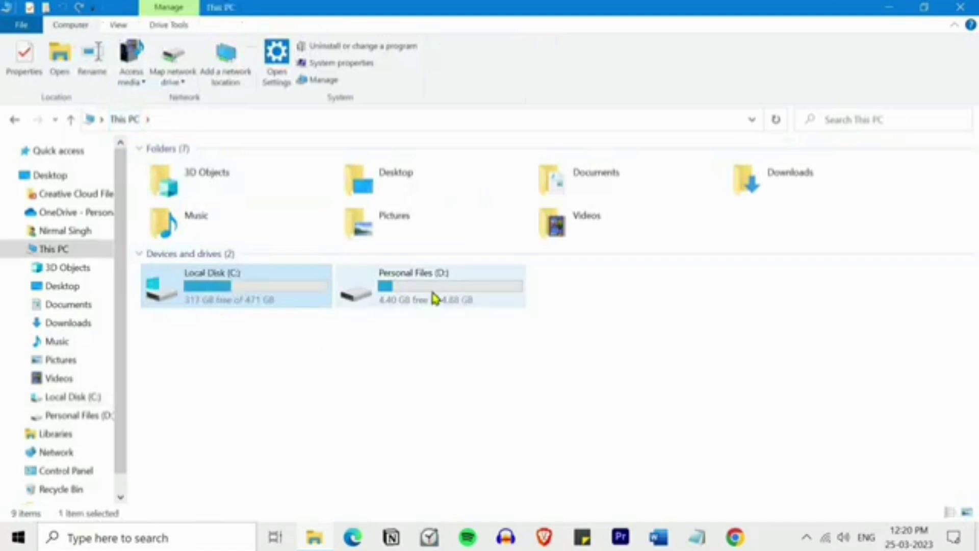
left_click(393, 342)
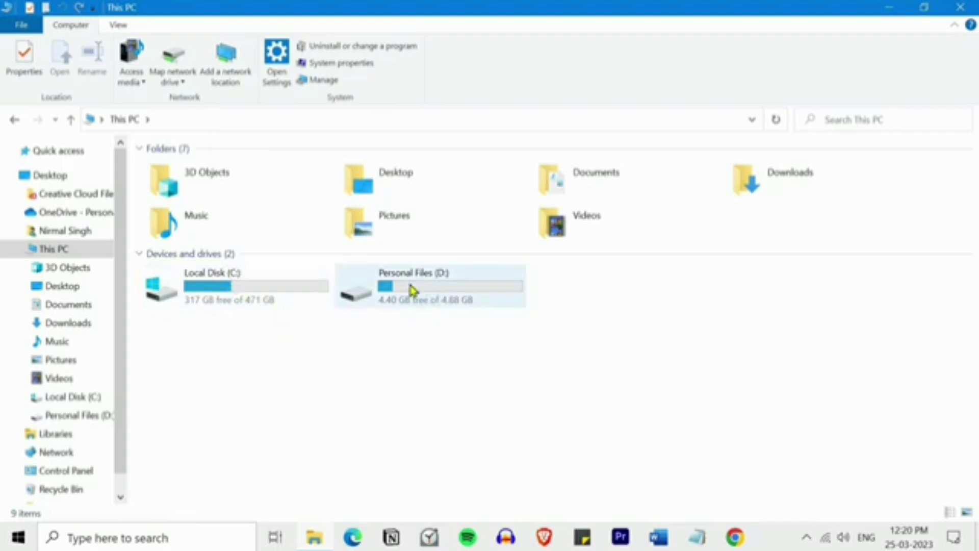
double_click(431, 290)
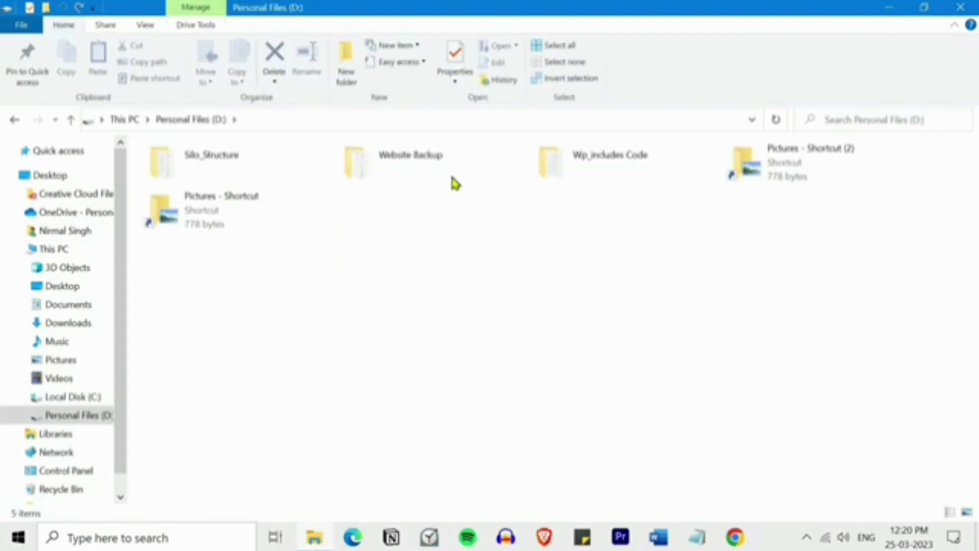
left_click(135, 122)
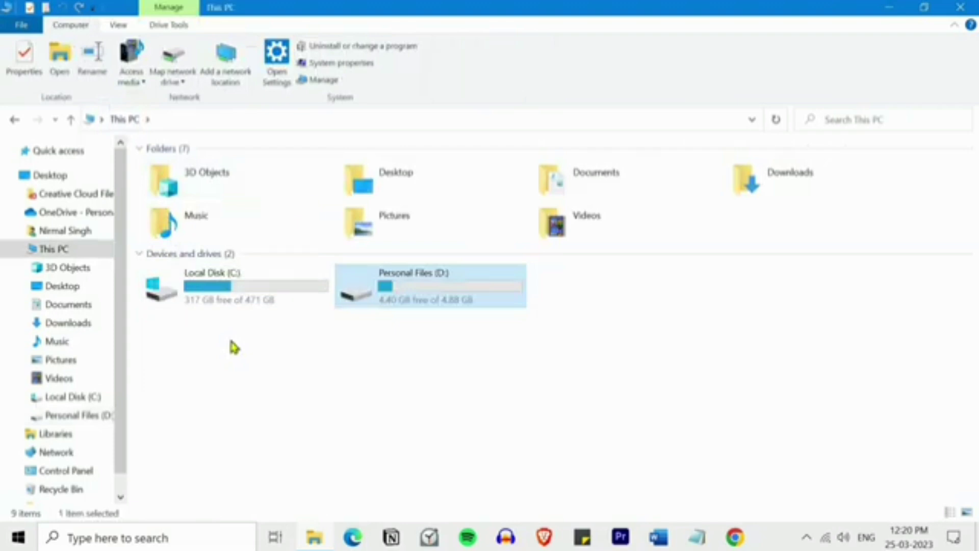
left_click(234, 348)
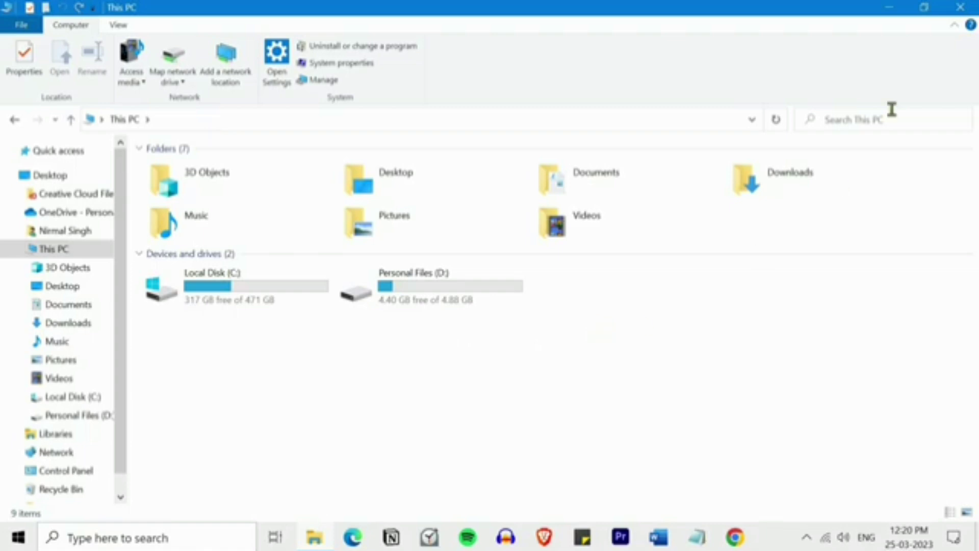
left_click(964, 10)
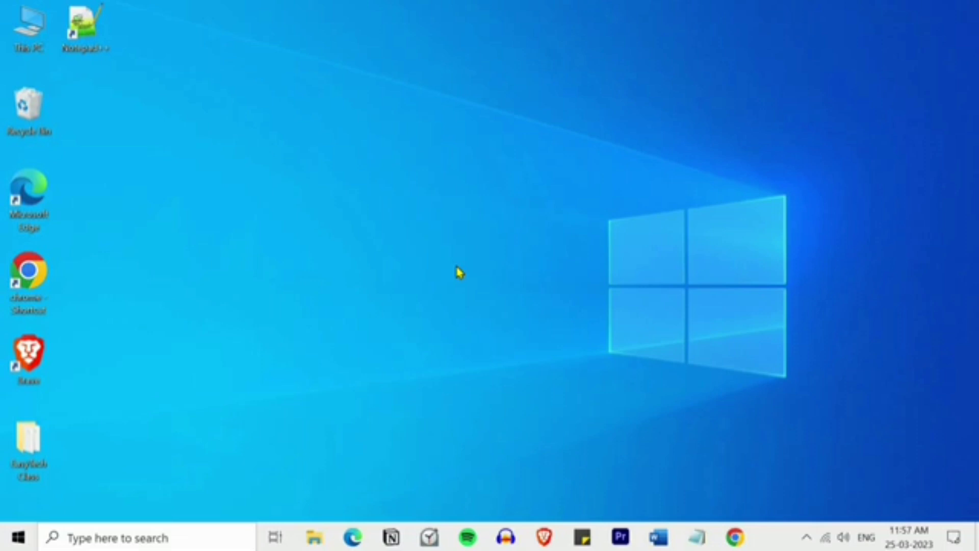
Run diskmgmt.msc to open Disk Management and maximize its window.
key("super+r")
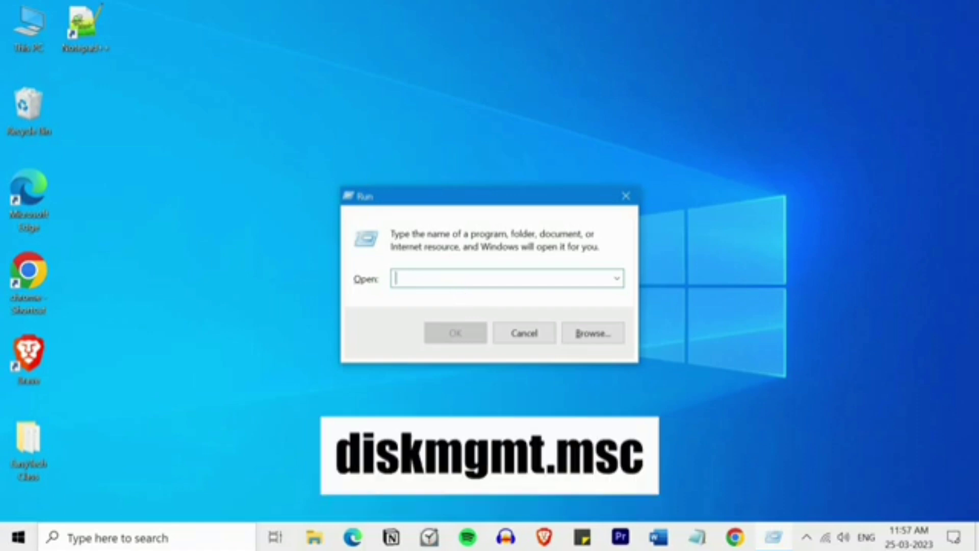
type("diskmgm")
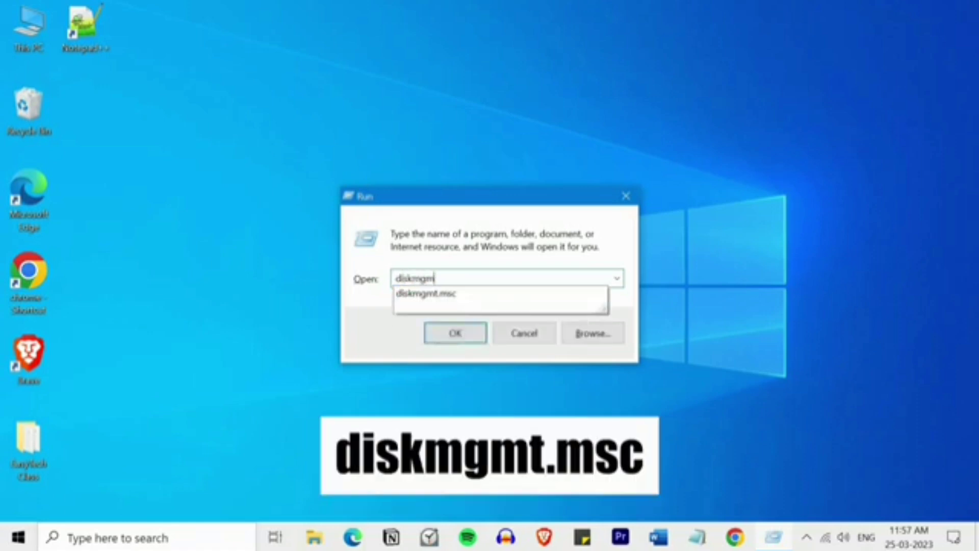
type("t.msc")
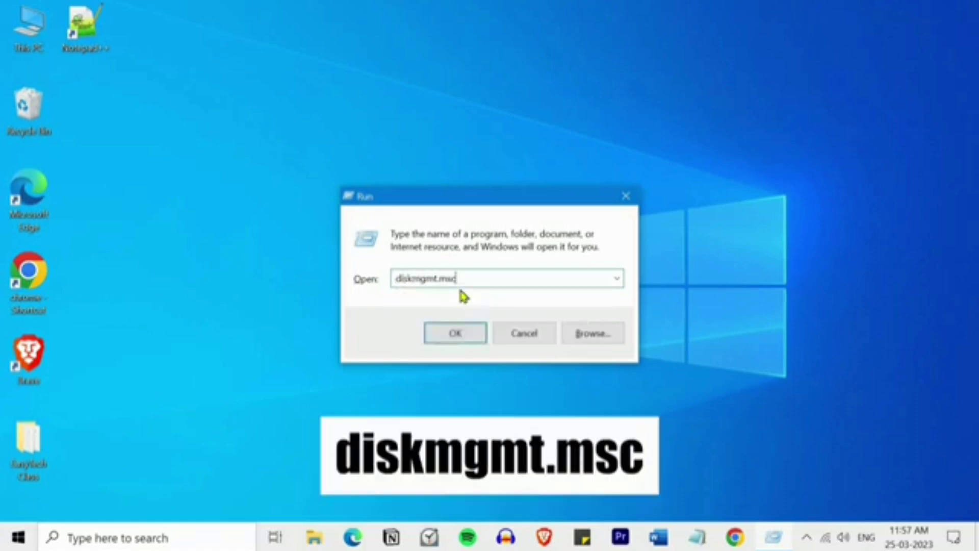
key("Return")
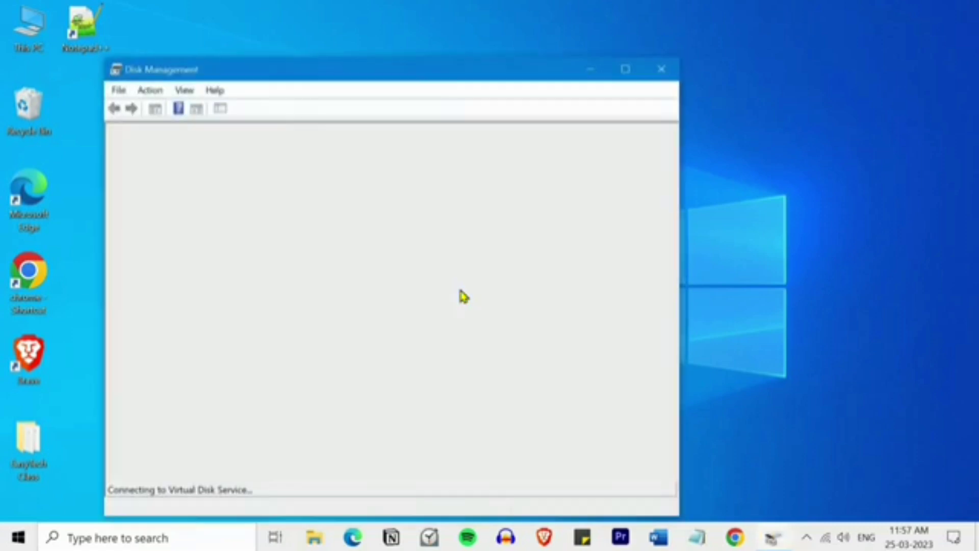
left_click(626, 70)
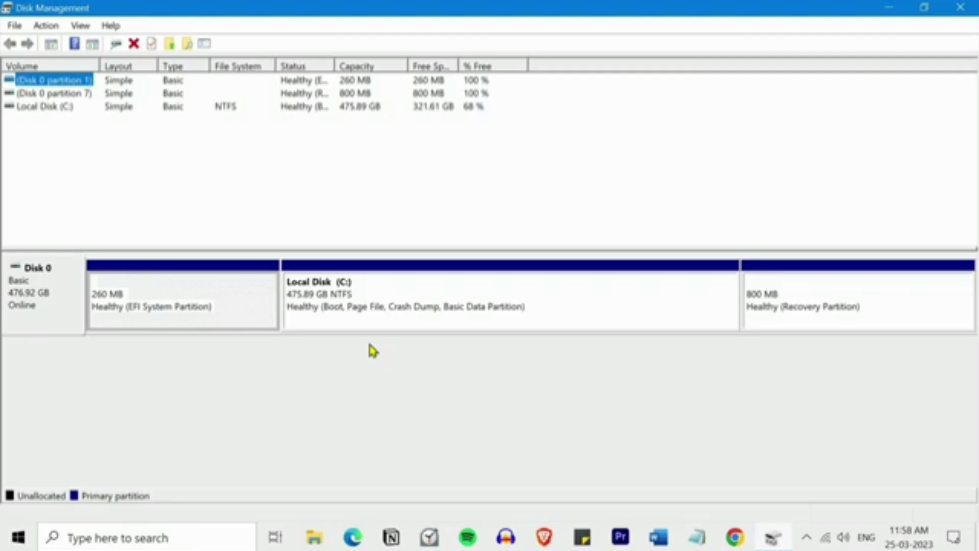
Shrink the Local Disk (C:) volume by 5000 MB.
right_click(378, 306)
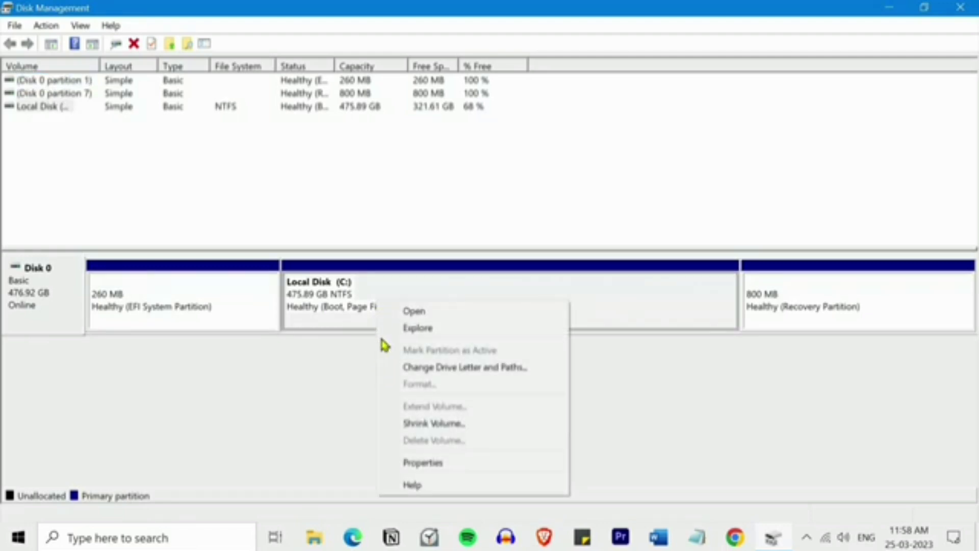
left_click(450, 424)
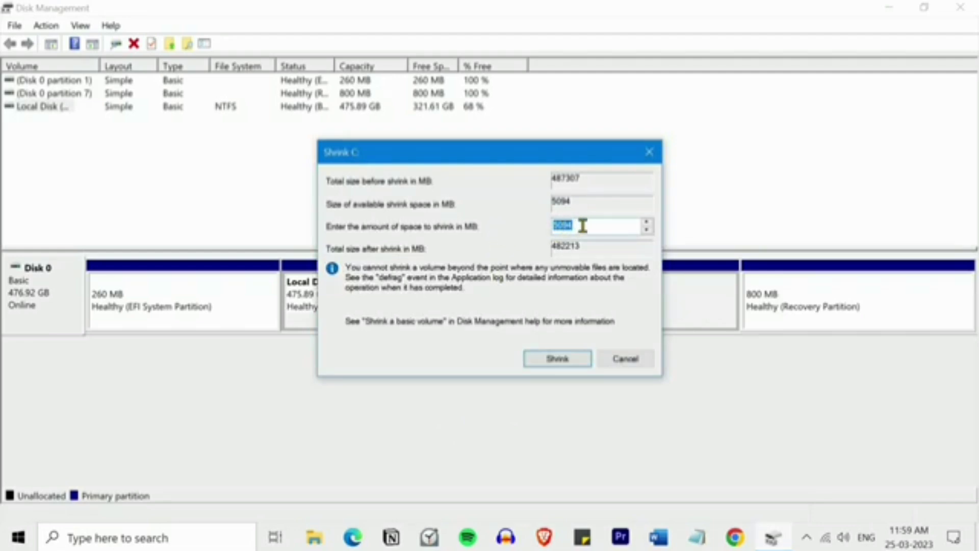
key("BackSpace")
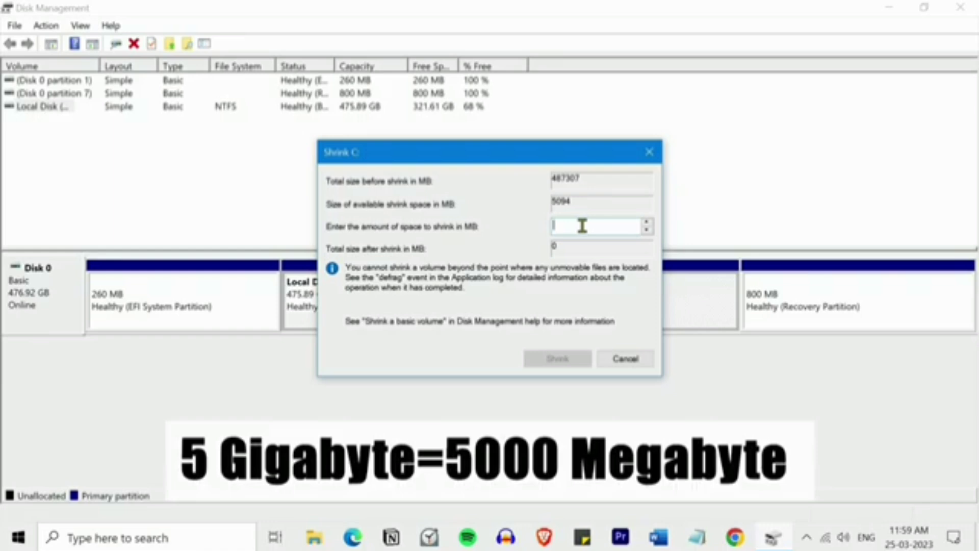
type("5000")
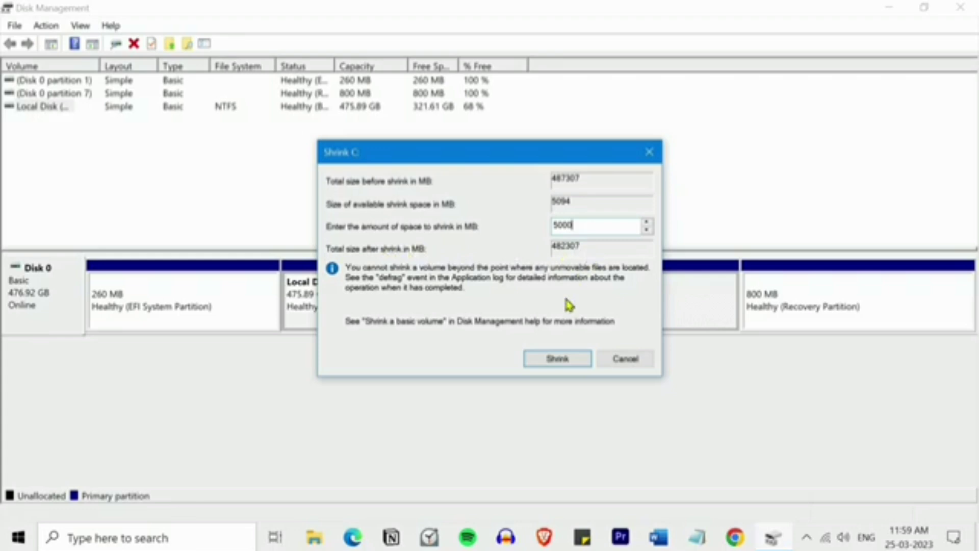
left_click(556, 362)
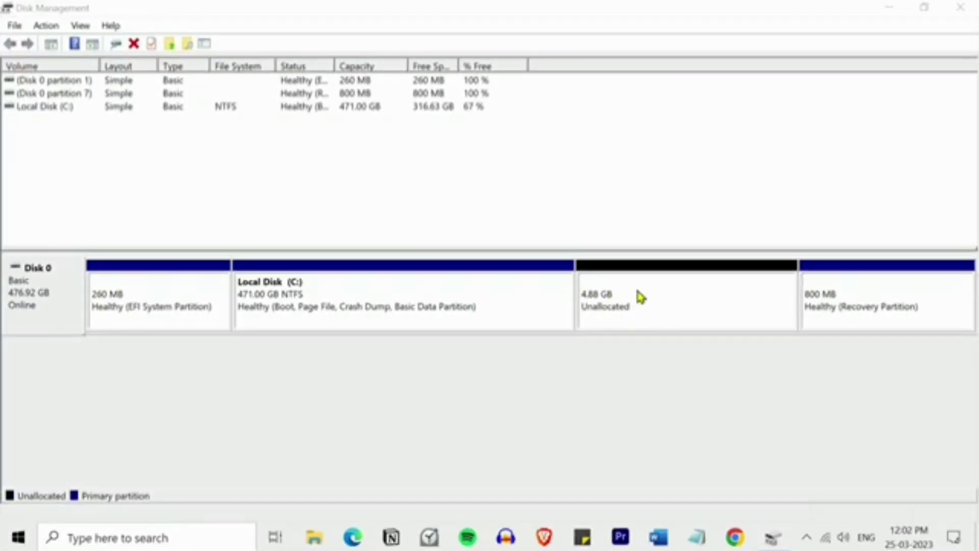
Start a new simple volume in the unallocated space, sized 5000 MB and assigned drive letter D.
left_click(648, 305)
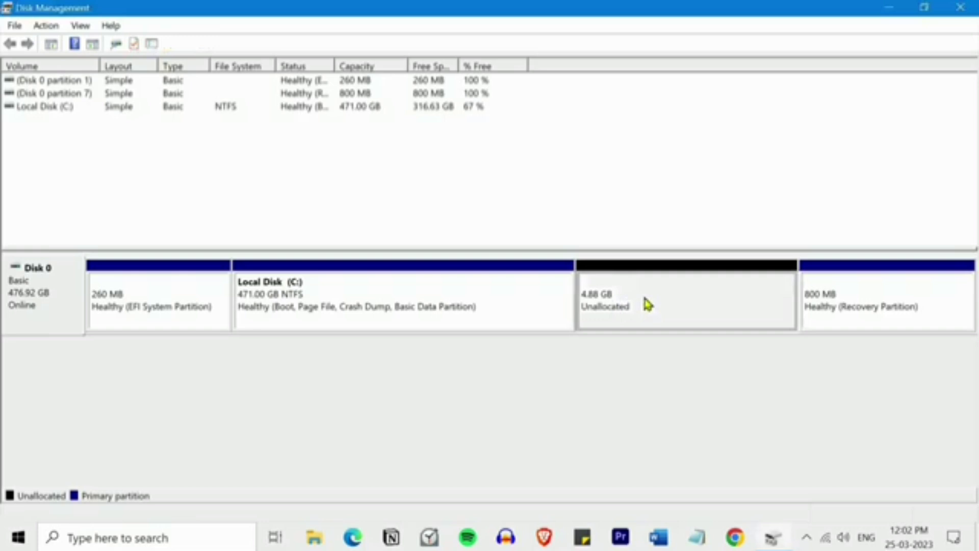
right_click(648, 305)
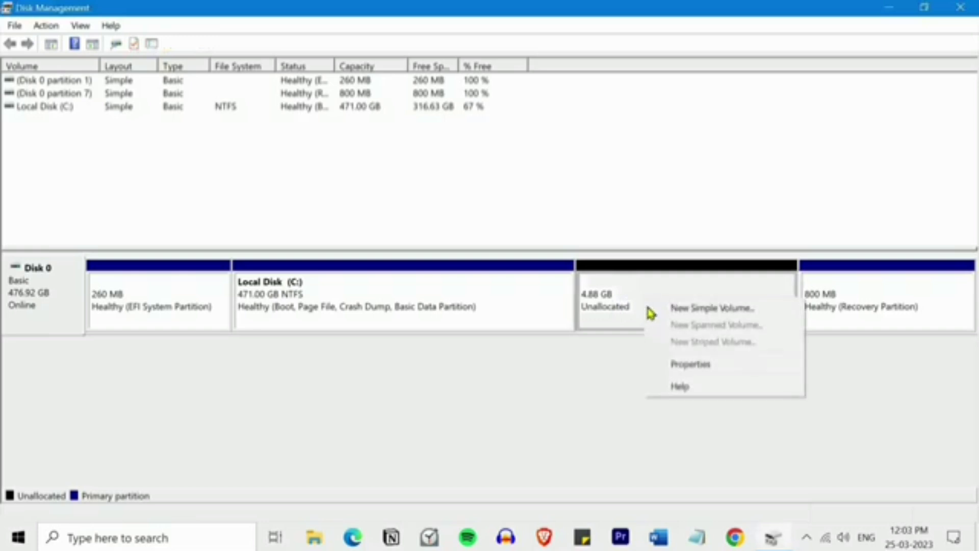
left_click(711, 312)
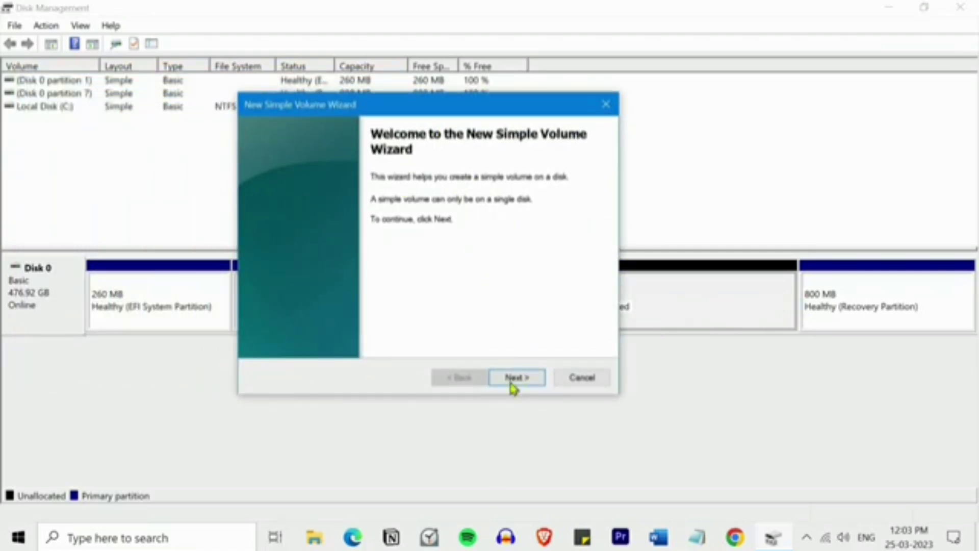
left_click(516, 380)
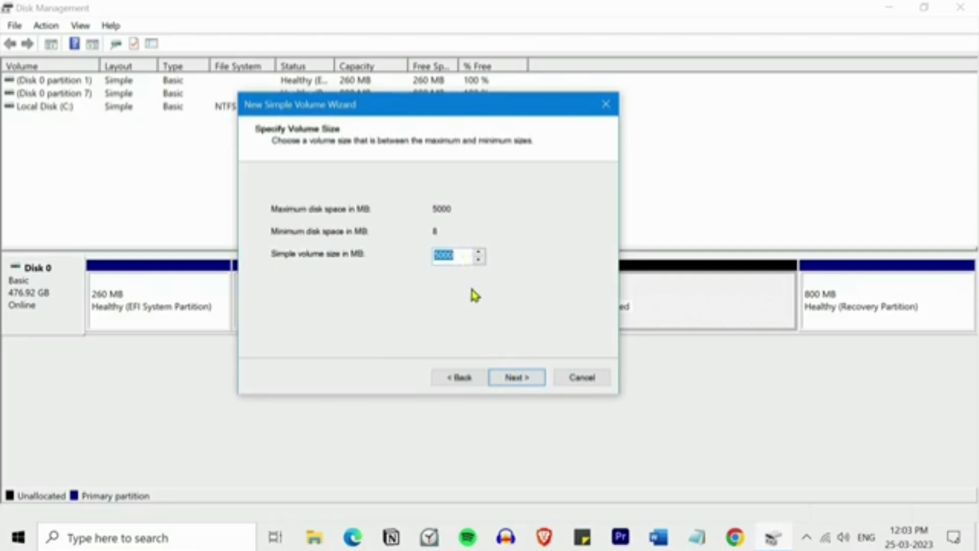
left_click(516, 377)
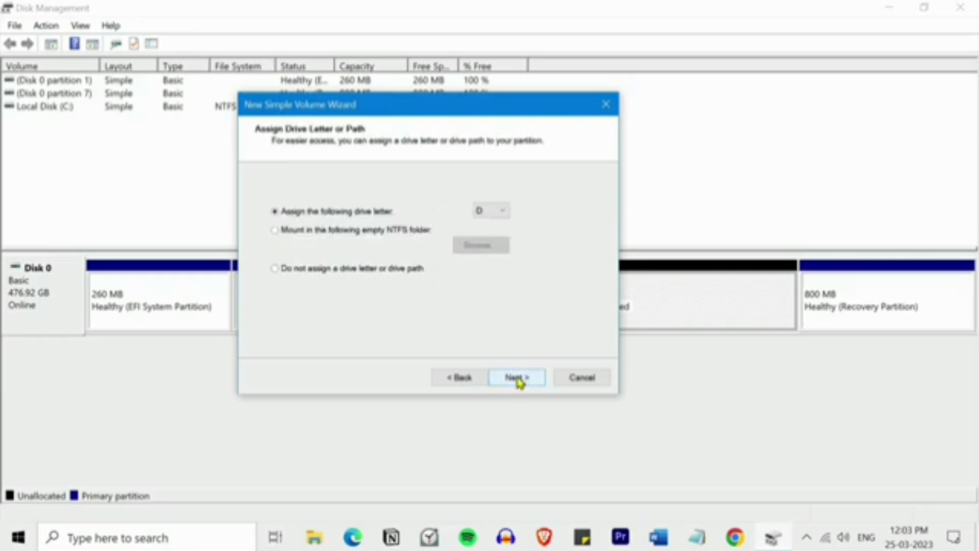
left_click(501, 214)
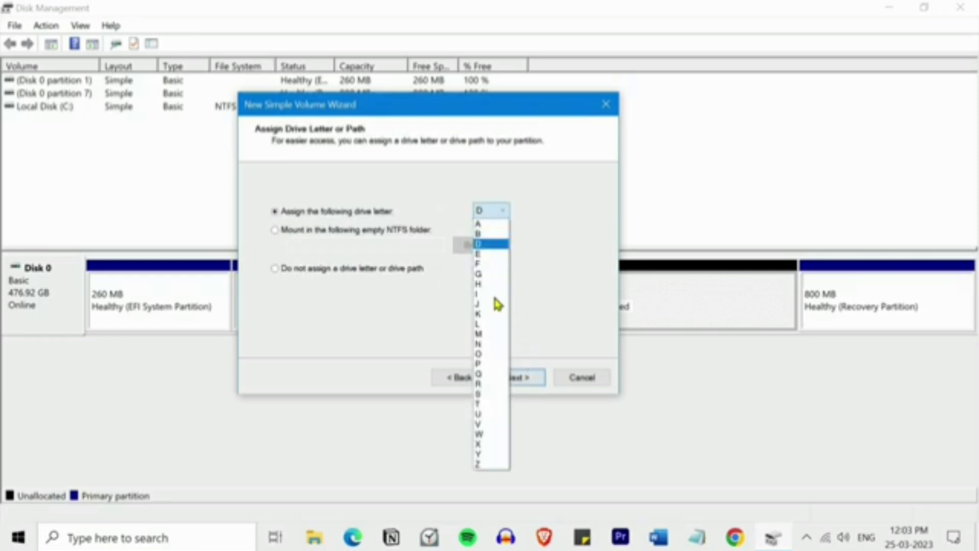
left_click(493, 246)
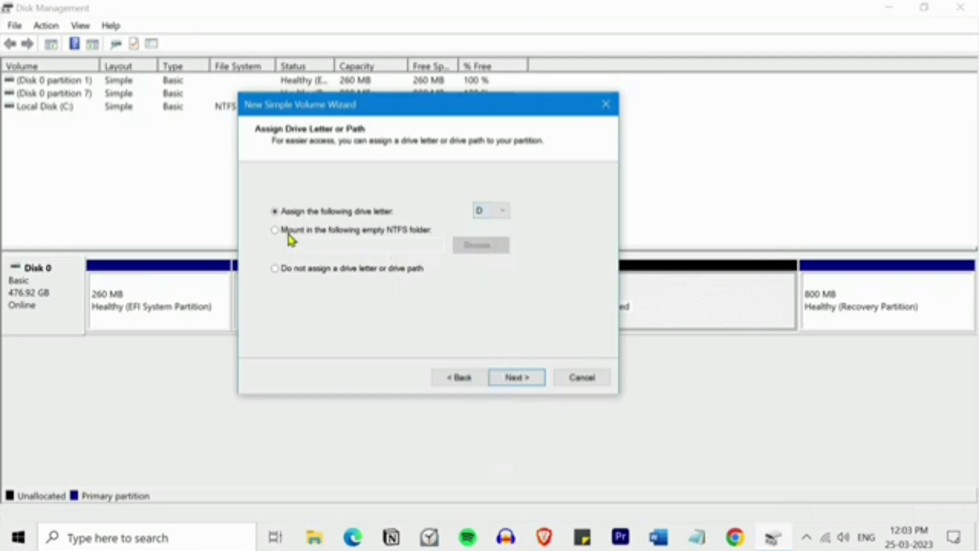
left_click(516, 379)
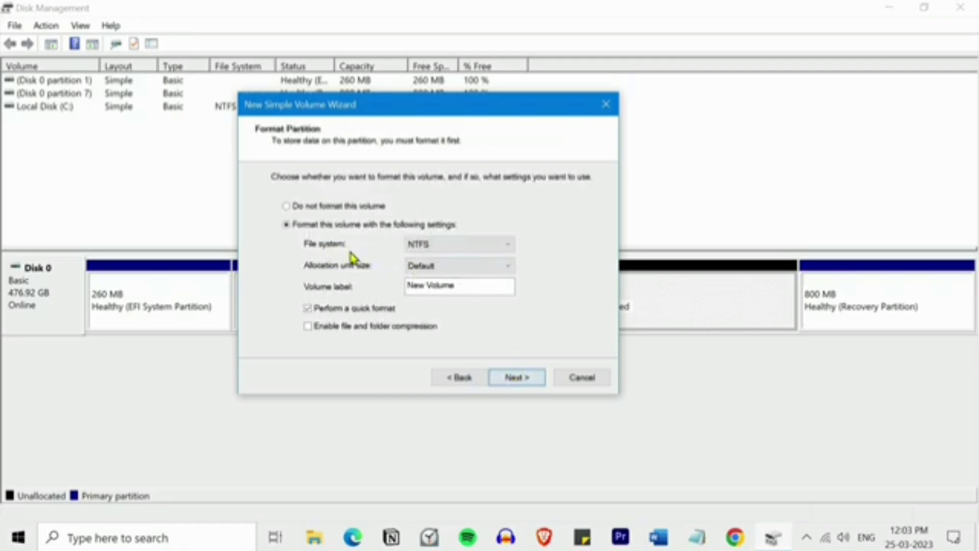
Format the new volume as NTFS with the label Personal Files, finish the wizard and close the new drive's folder window.
left_click(449, 251)
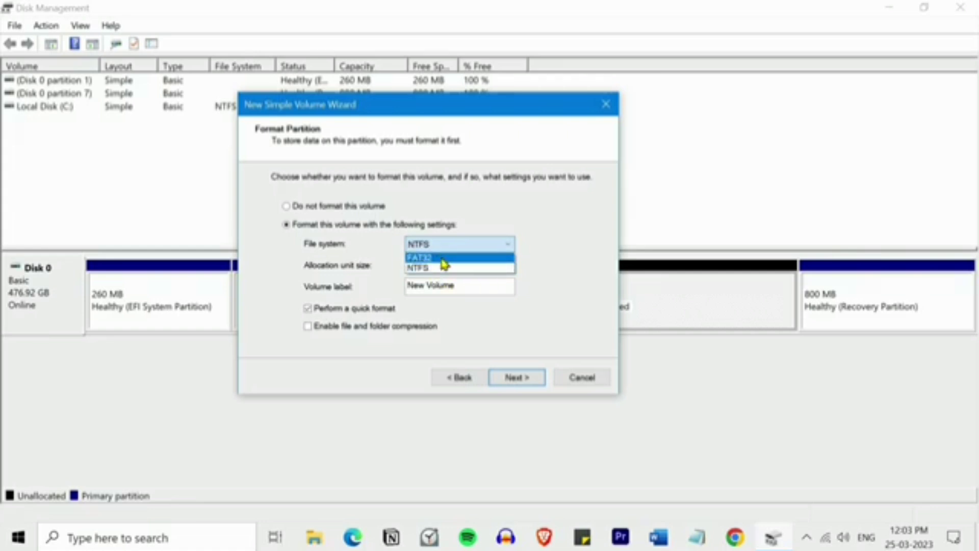
left_click(442, 271)
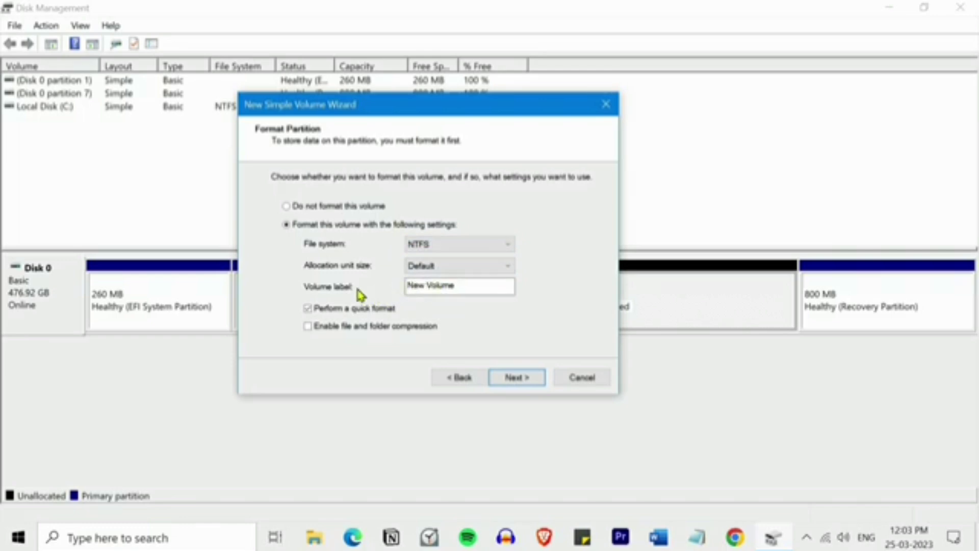
double_click(400, 285)
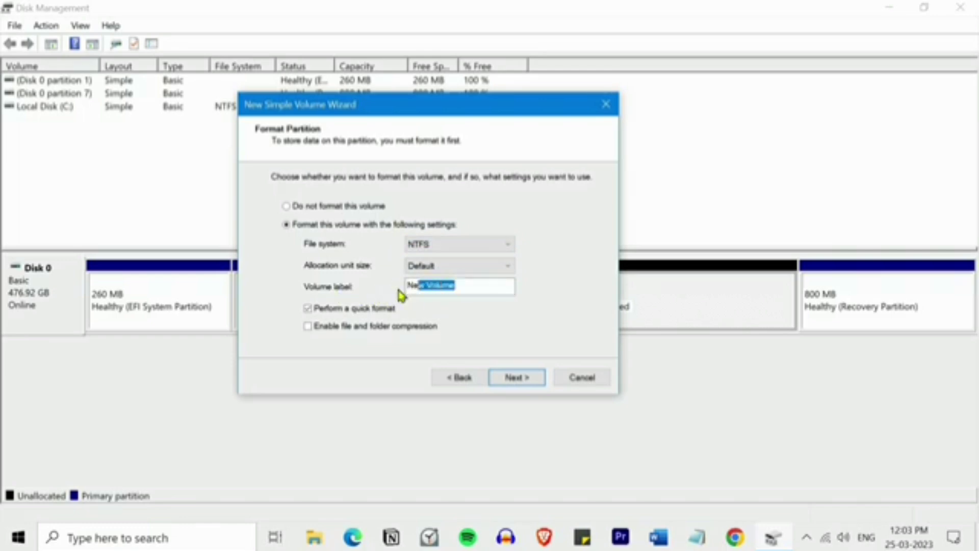
type("Pers")
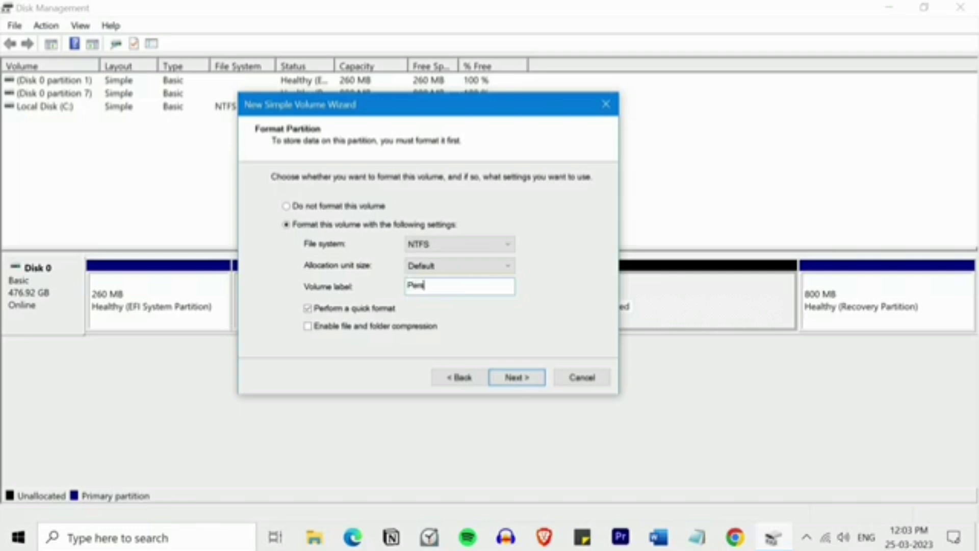
type("onal Files")
left_click(519, 381)
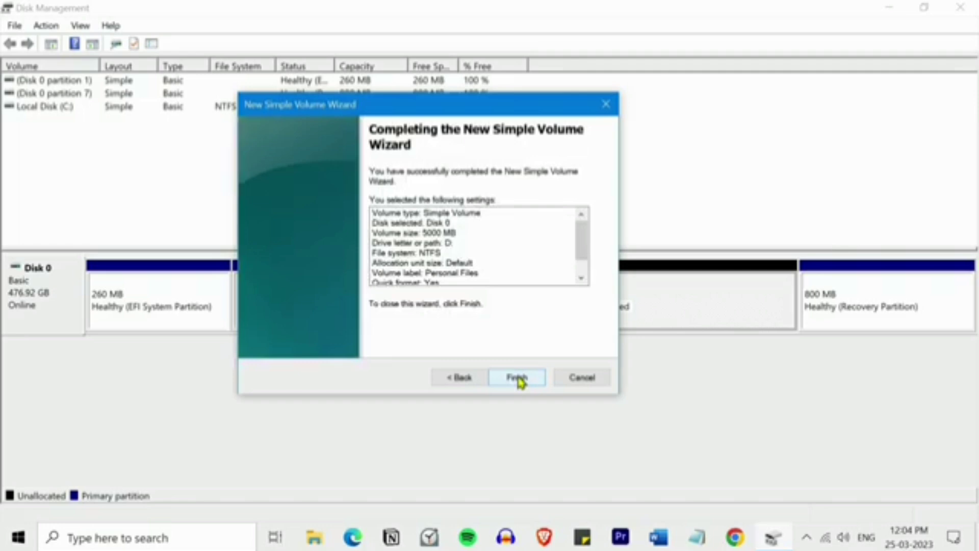
left_click(520, 379)
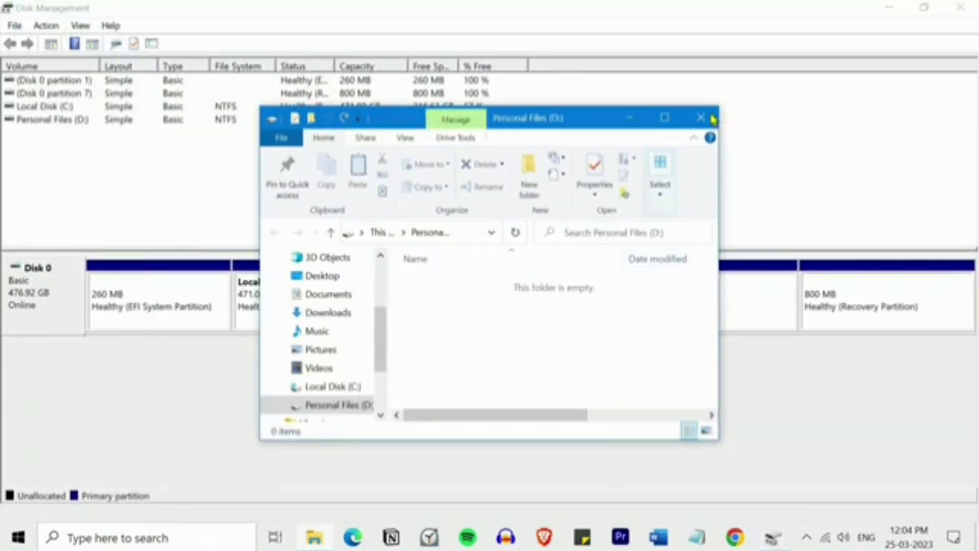
left_click(701, 118)
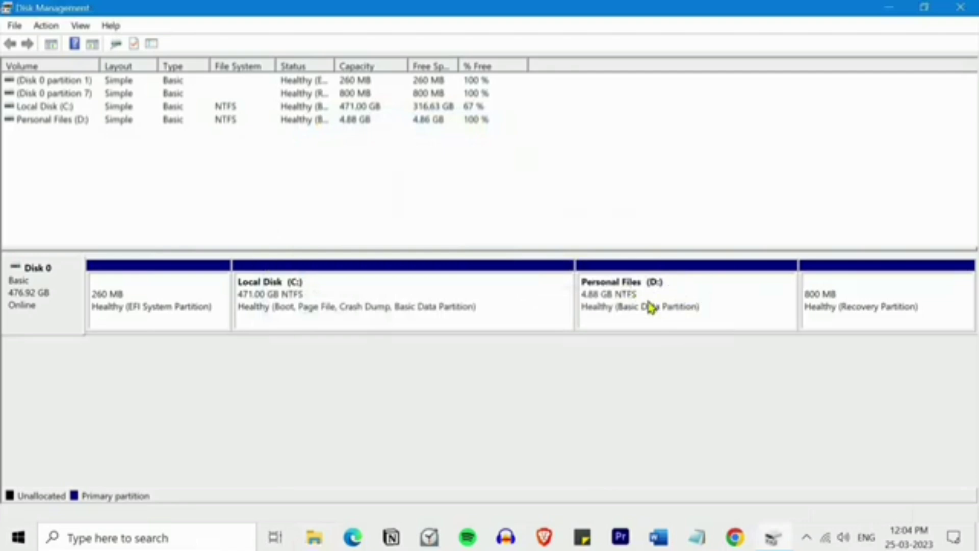
Check the drives under This PC in File Explorer, and close both File Explorer and Disk Management.
left_click(320, 539)
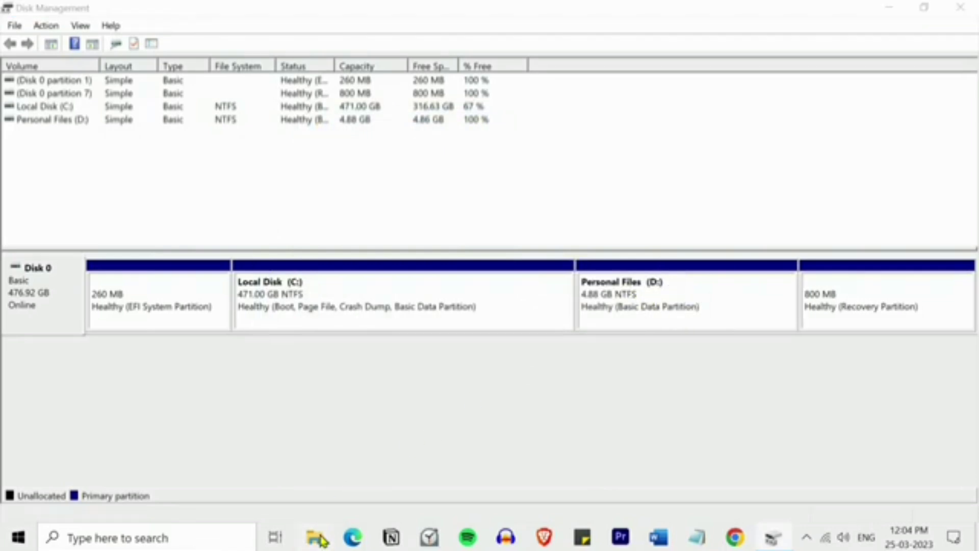
left_click(667, 118)
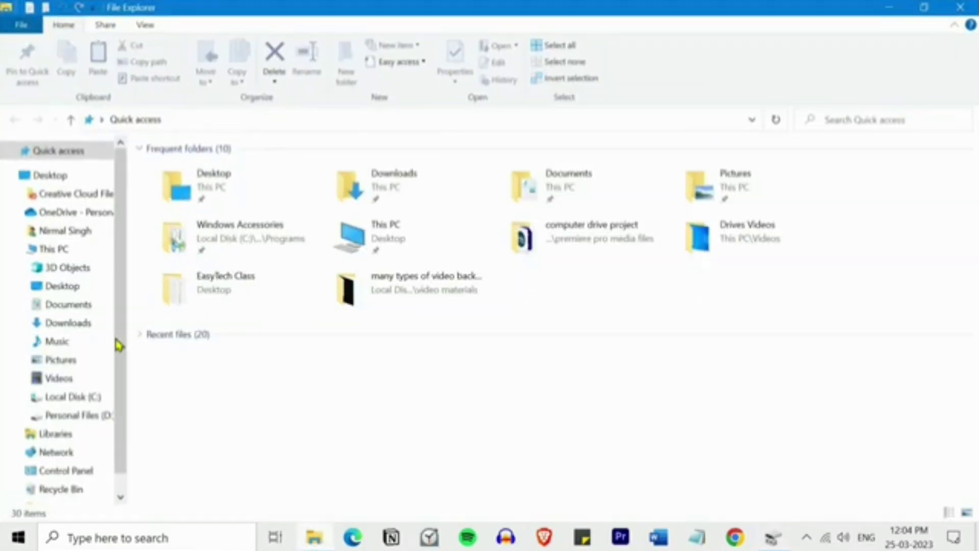
left_click(81, 252)
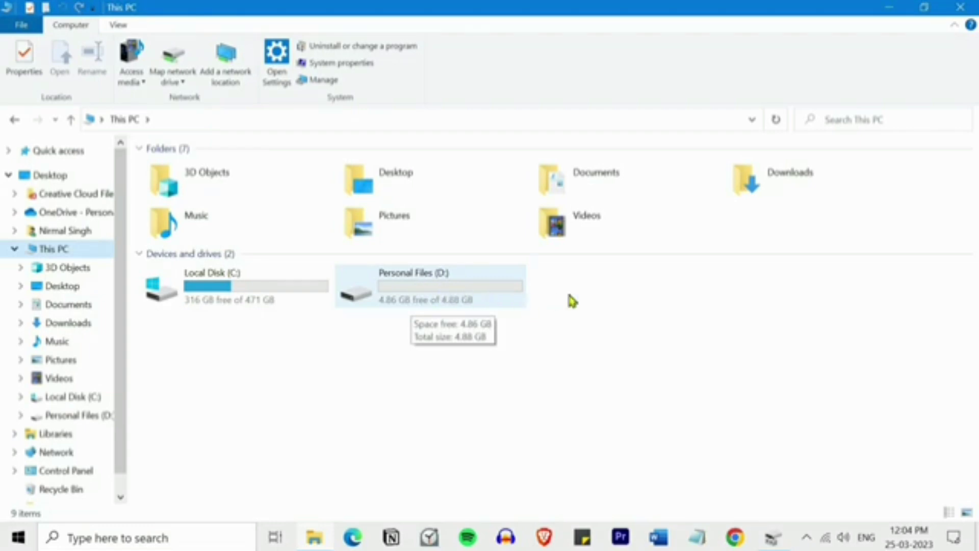
left_click(963, 12)
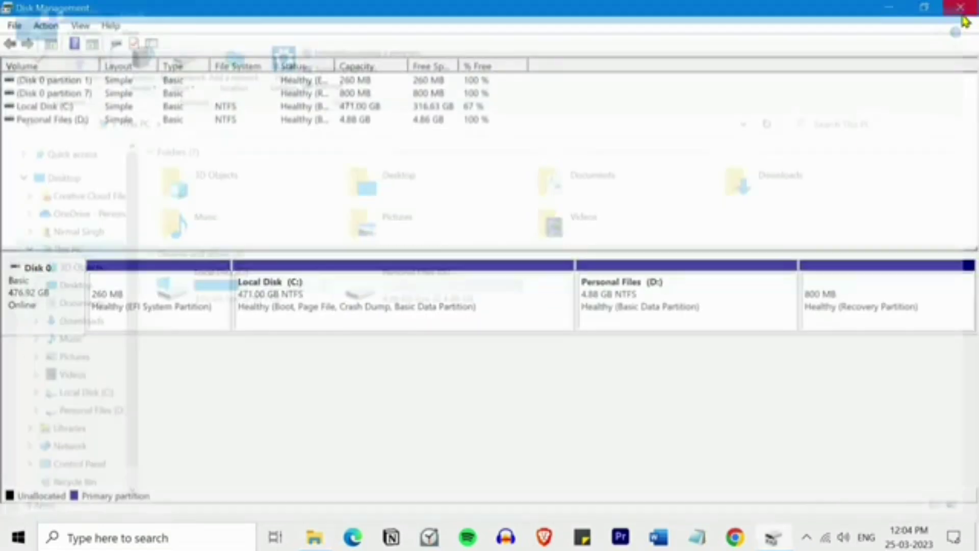
left_click(963, 11)
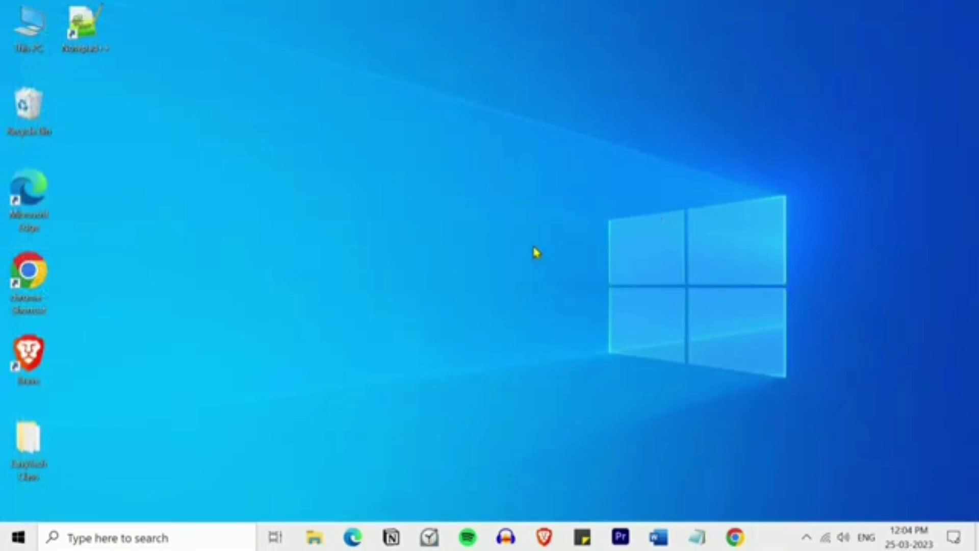